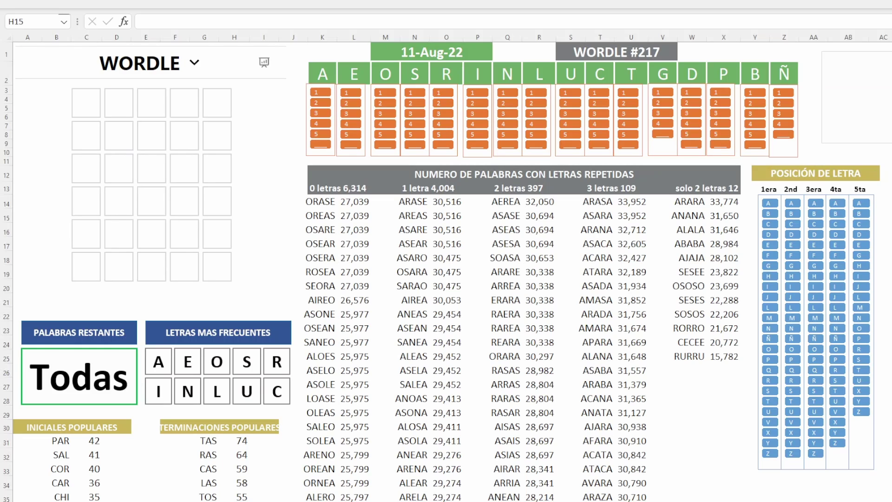
Enter GORDO as the first guess to score it: grey letters with a yellow R.
{"action": "type", "text": "GORD"}
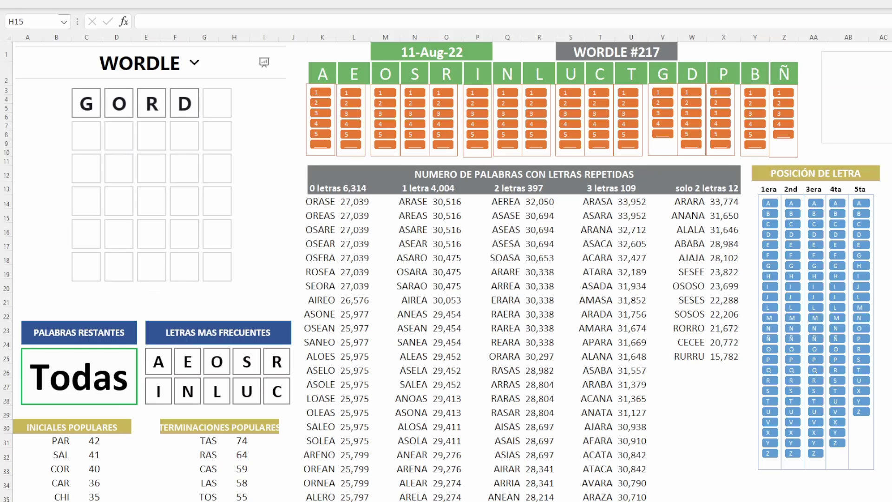
{"action": "type", "text": "O"}
{"action": "key", "text": "Return"}
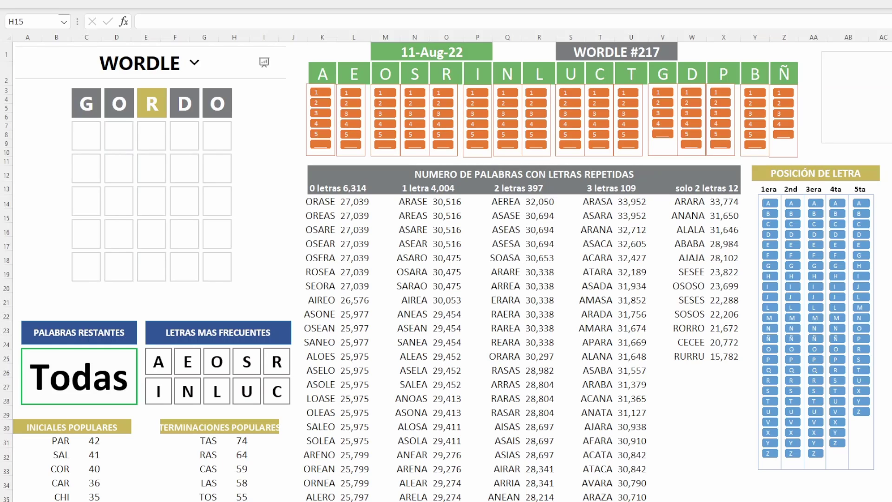
Filter out words containing G, O and D in their letter slicers, leaving 1,050 words.
{"action": "left_click", "coordinate": [664, 134]}
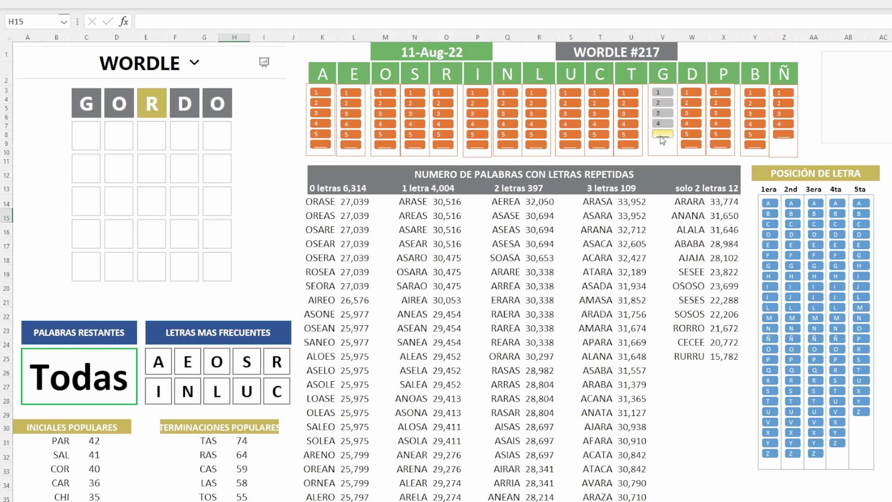
{"action": "left_click", "coordinate": [385, 144]}
{"action": "left_click", "coordinate": [691, 144]}
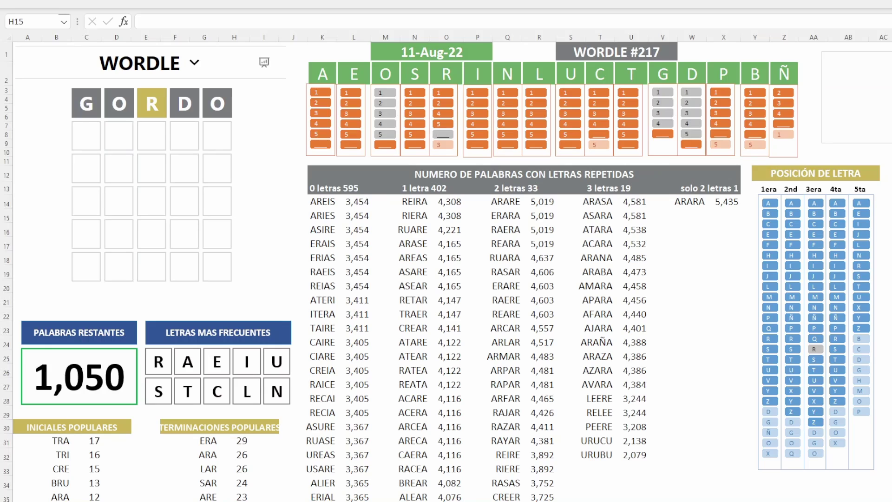
Enter ARIES in the second Wordle row to colour its tiles.
{"action": "type", "text": "ARIES"}
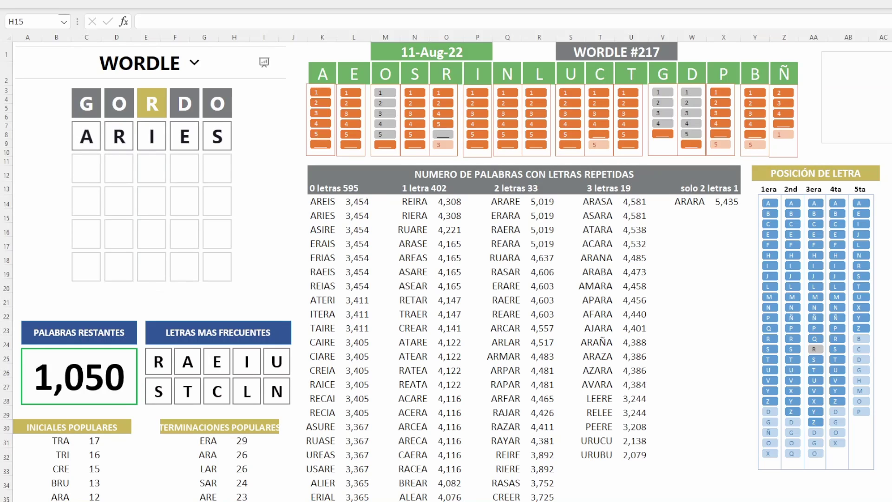
{"action": "key", "text": "Return"}
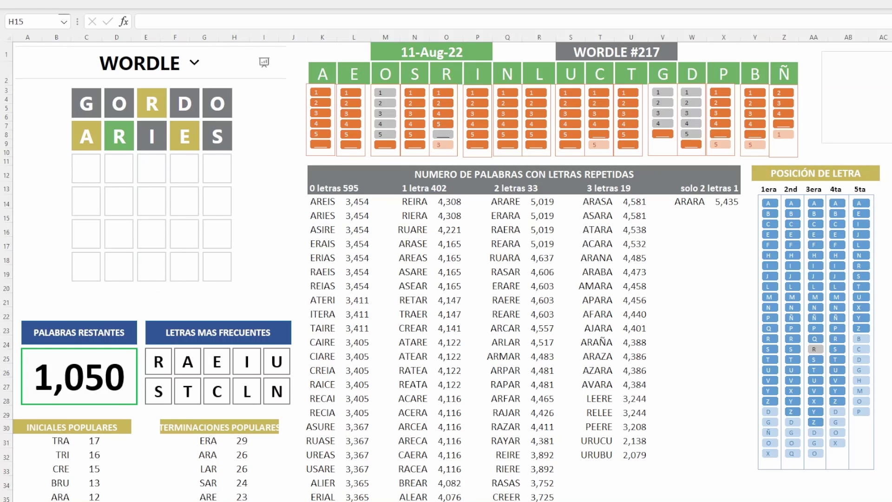
Require A, exclude I and S, bar A from first position, and fix R second, leaving 36 words.
{"action": "left_click", "coordinate": [321, 144], "text": "ctrl"}
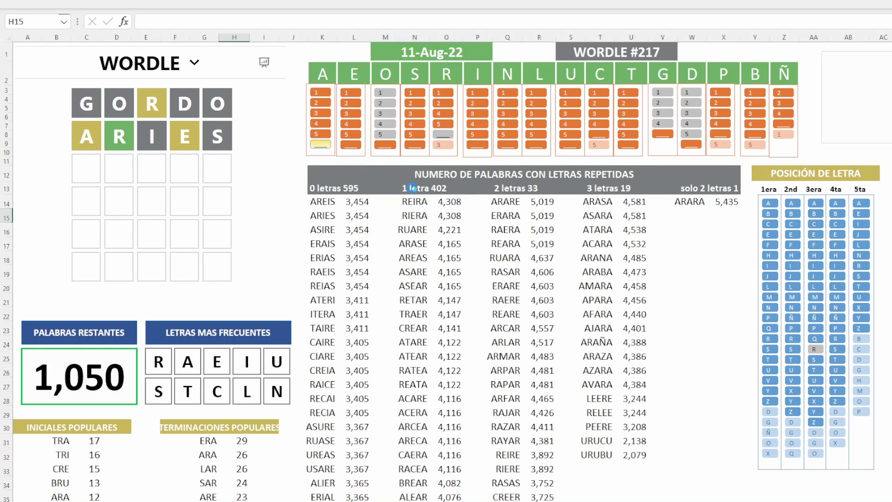
{"action": "left_click", "coordinate": [477, 144]}
{"action": "left_click", "coordinate": [415, 144]}
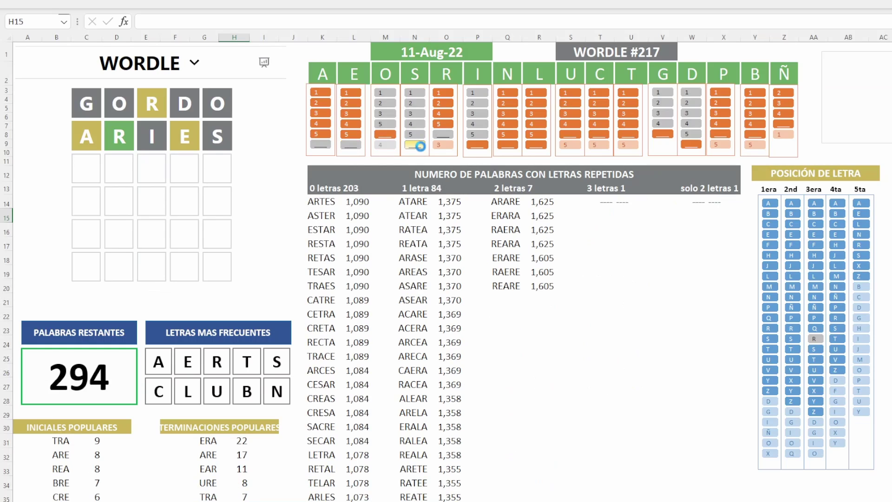
{"action": "left_click", "coordinate": [769, 203], "text": "ctrl"}
{"action": "left_click", "coordinate": [793, 295]}
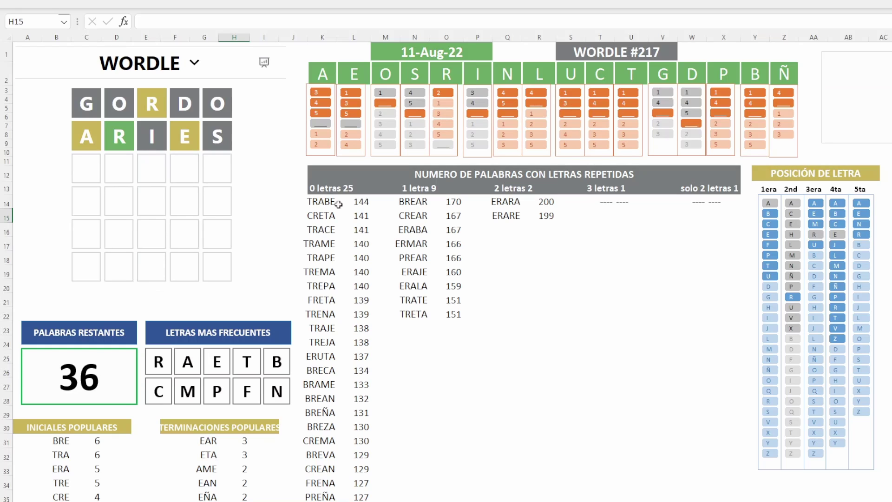
{"action": "left_click", "coordinate": [298, 201]}
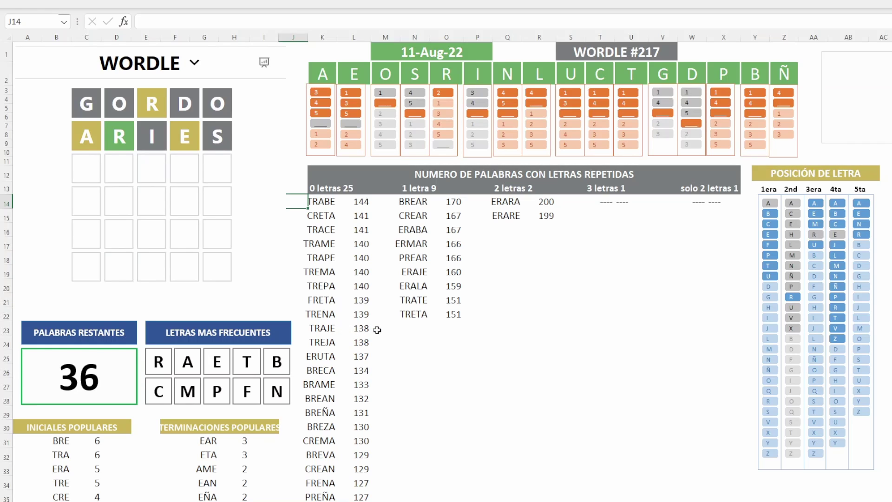
Enter TRAJE in the third Wordle row to reveal its all-green result.
{"action": "type", "text": "t"}
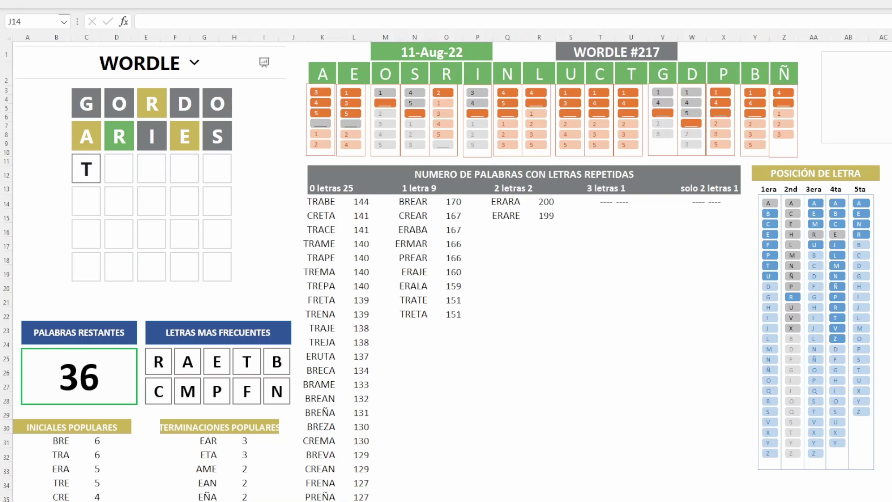
{"action": "type", "text": "raje"}
{"action": "key", "text": "Return"}
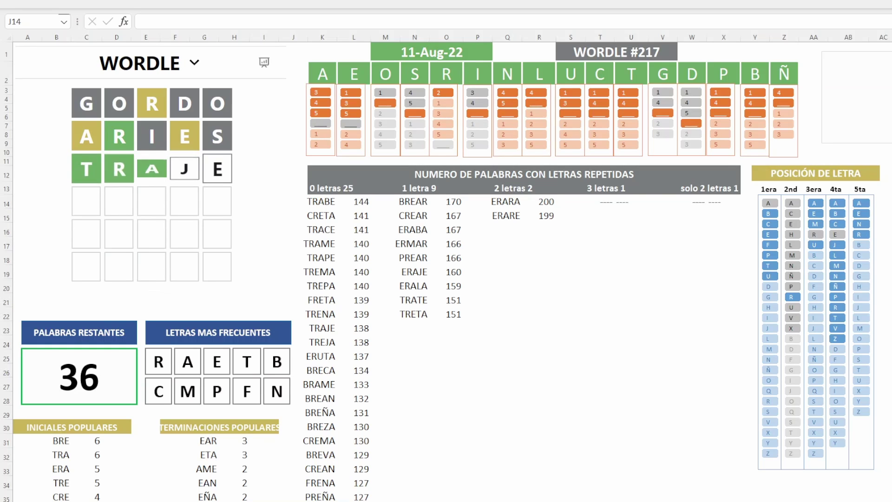